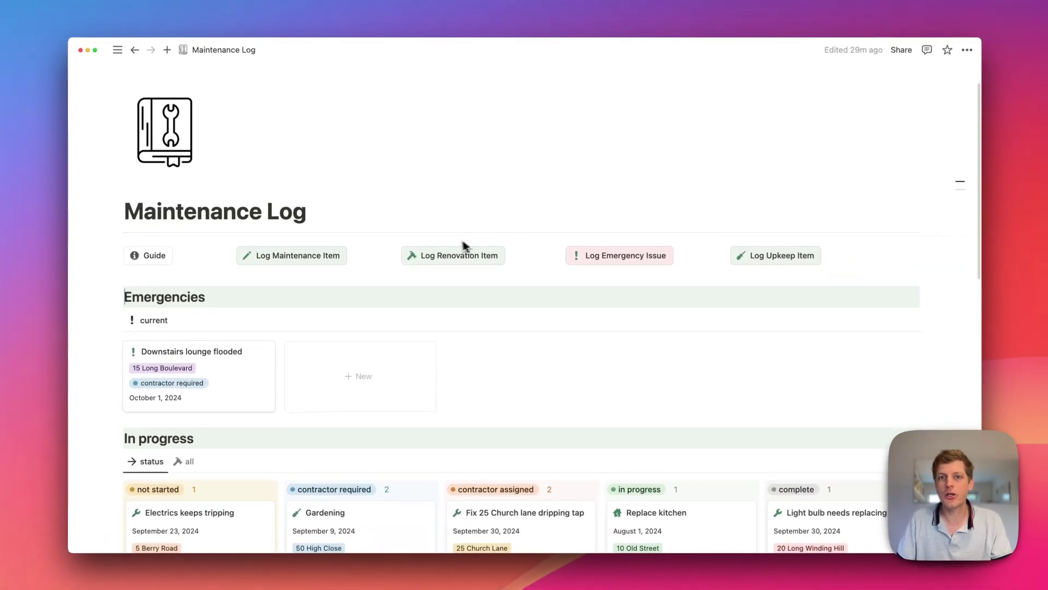
Scroll down to the emergency card and view its status options without changing them.
scroll(427, 244, down, 1)
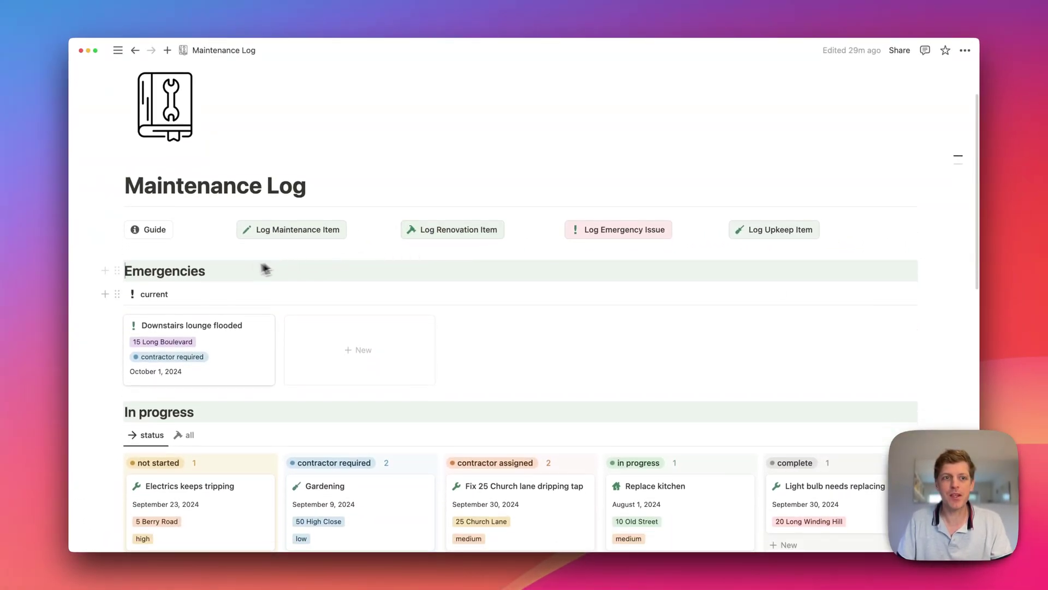
scroll(185, 277, down, 1)
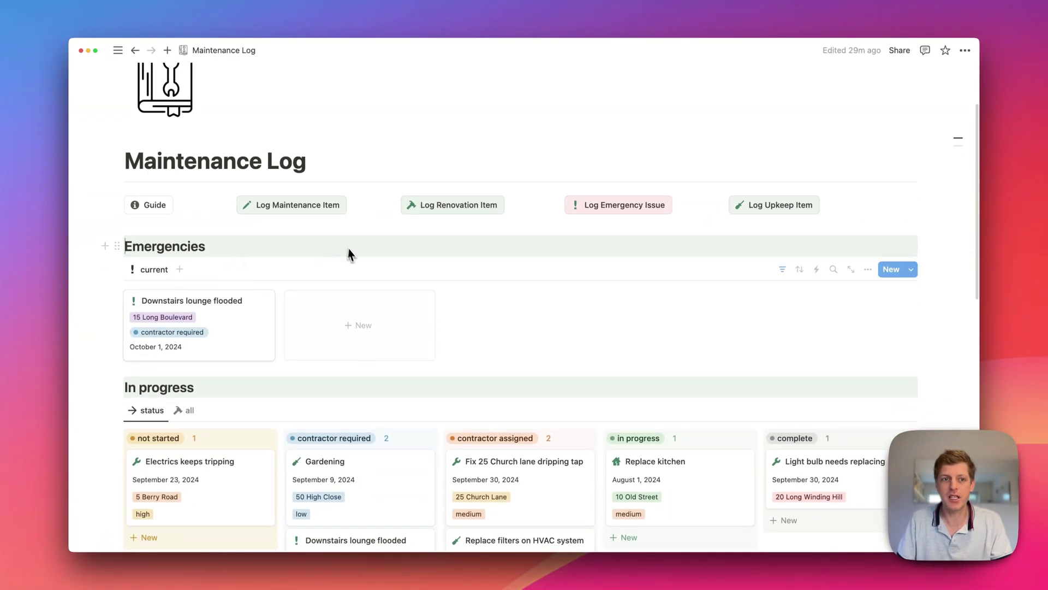
scroll(227, 303, down, 2)
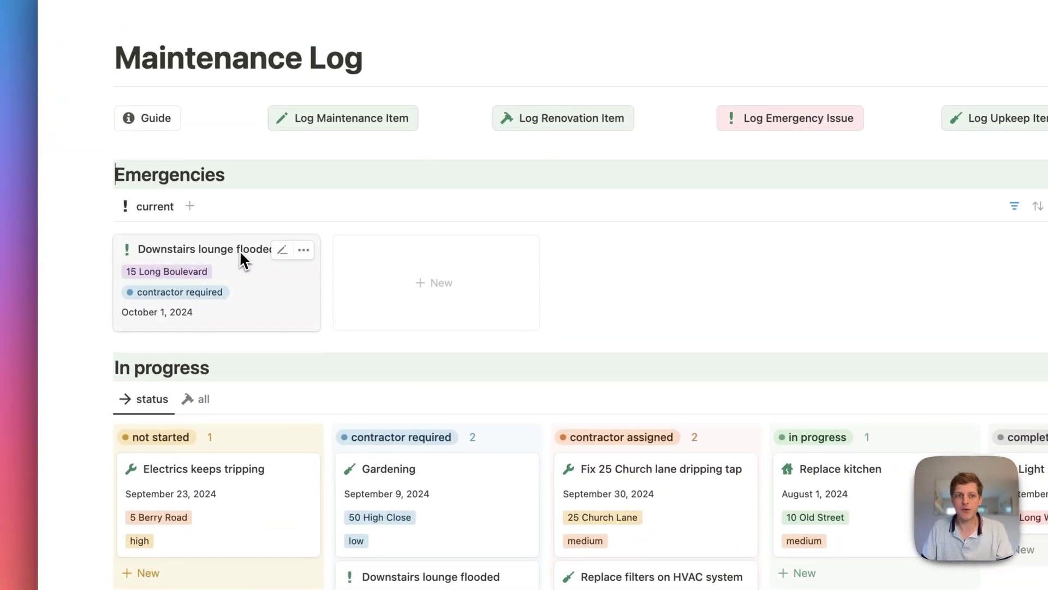
scroll(268, 302, down, 1)
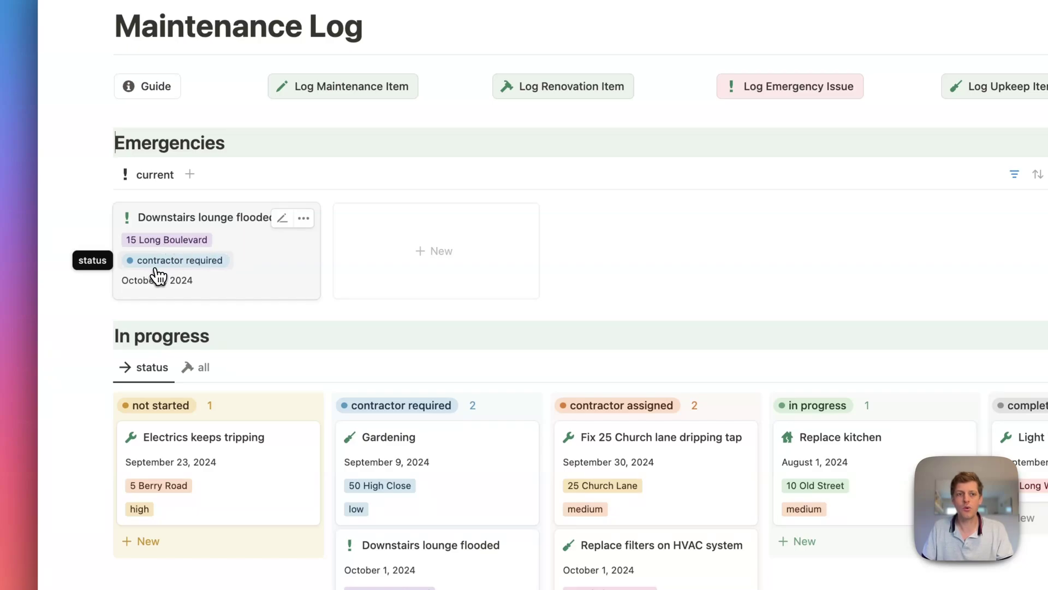
click(169, 267)
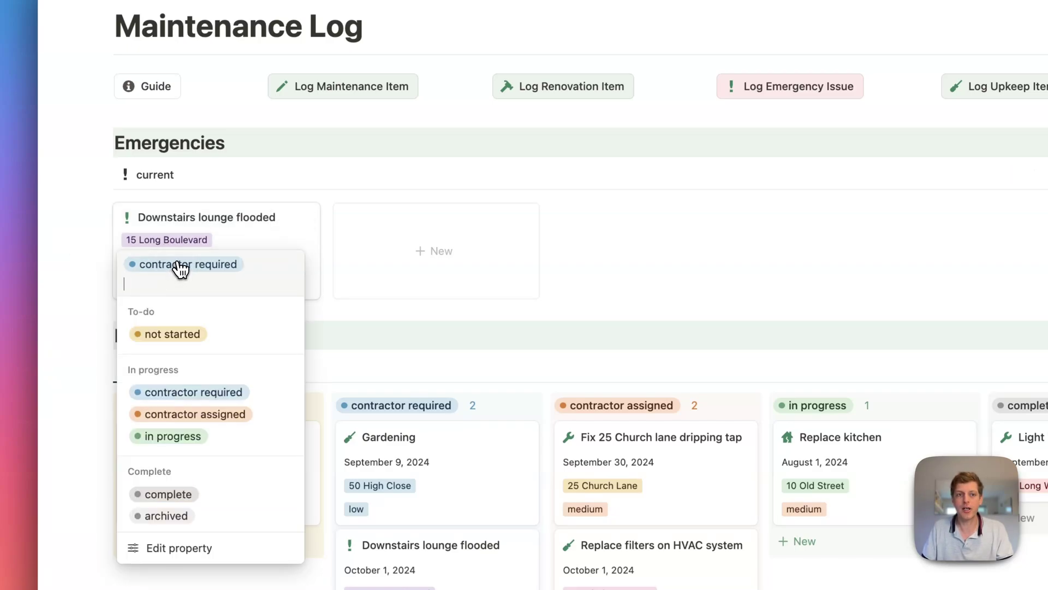
key(Escape)
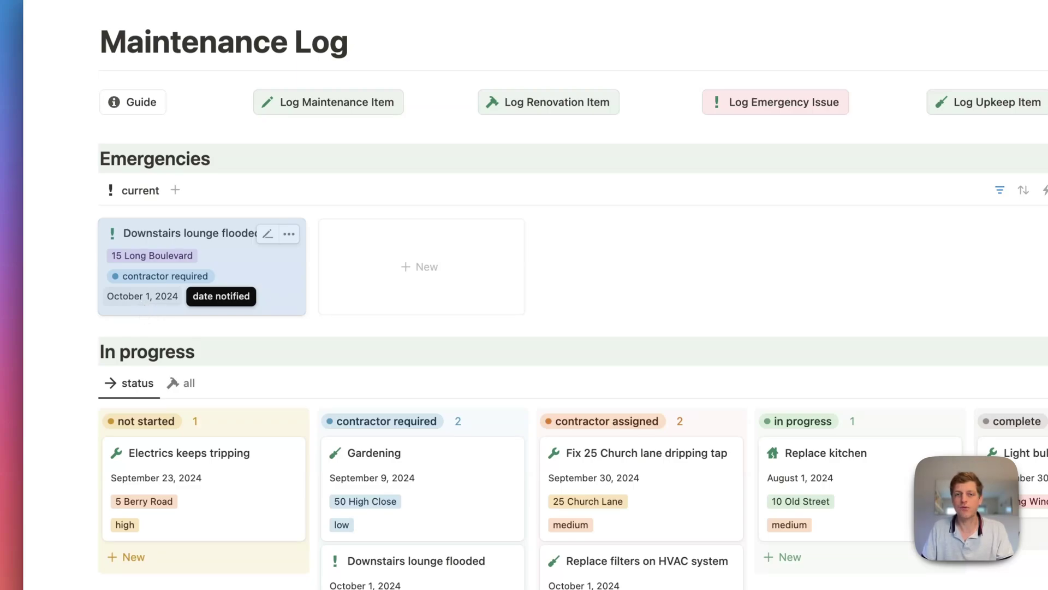
Open Downstairs lounge flooded and review its contractor (left empty) and maintenance type options, then scroll to Notes.
click(263, 276)
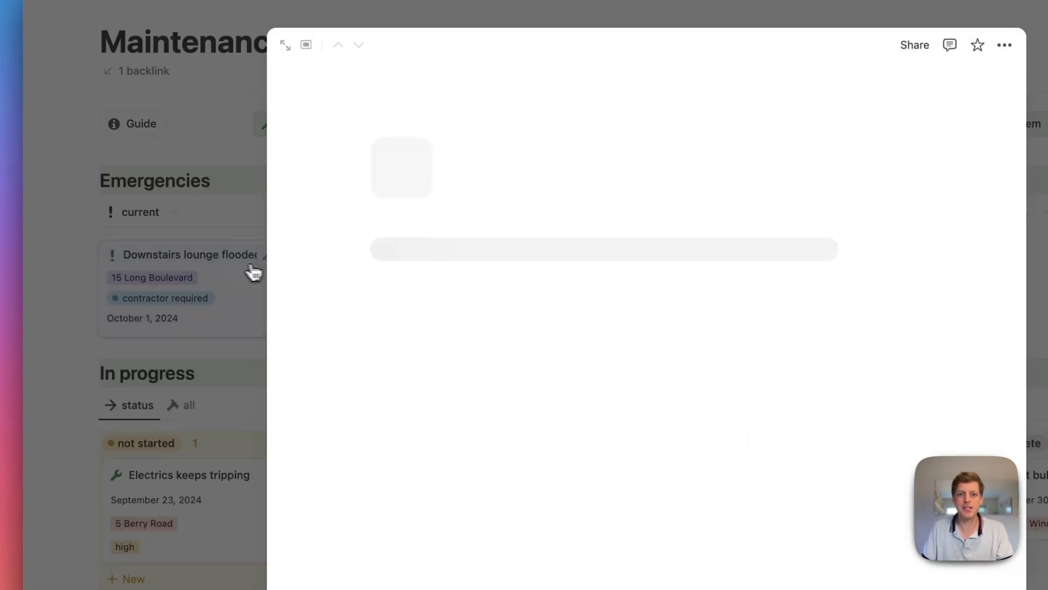
scroll(573, 283, down, 5)
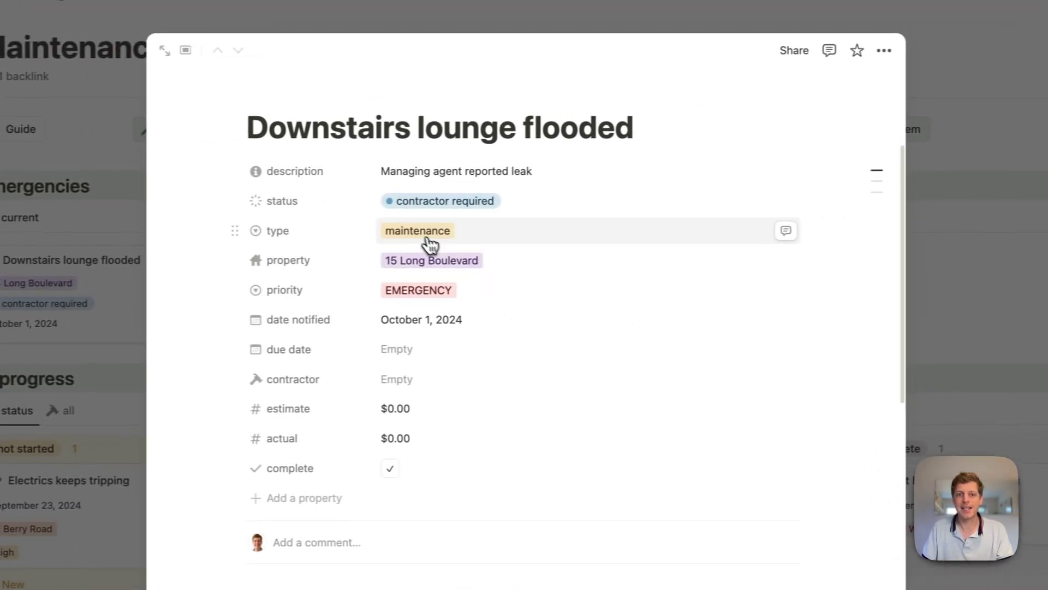
click(378, 377)
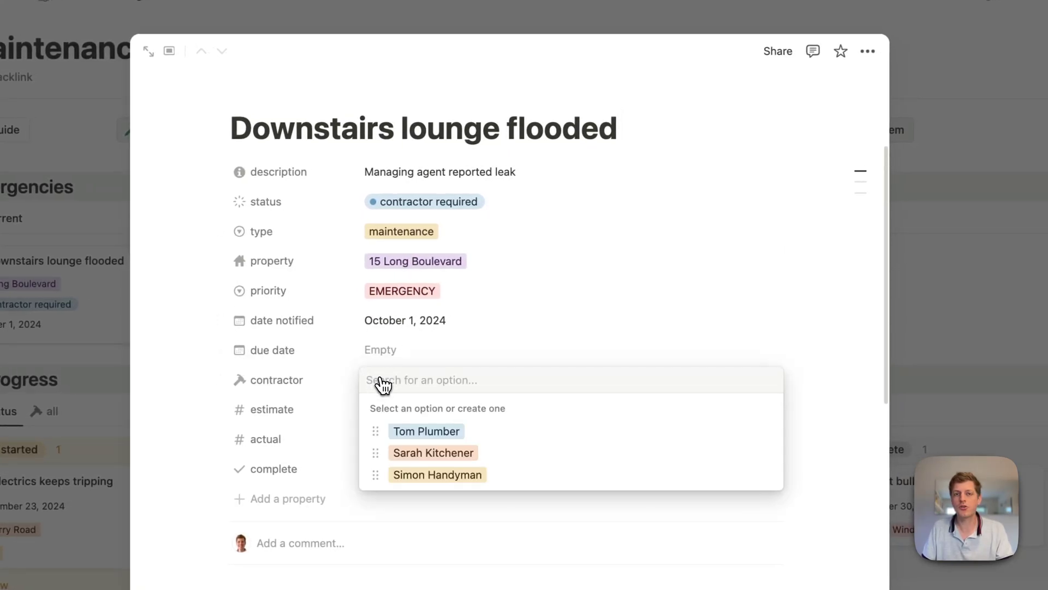
click(598, 320)
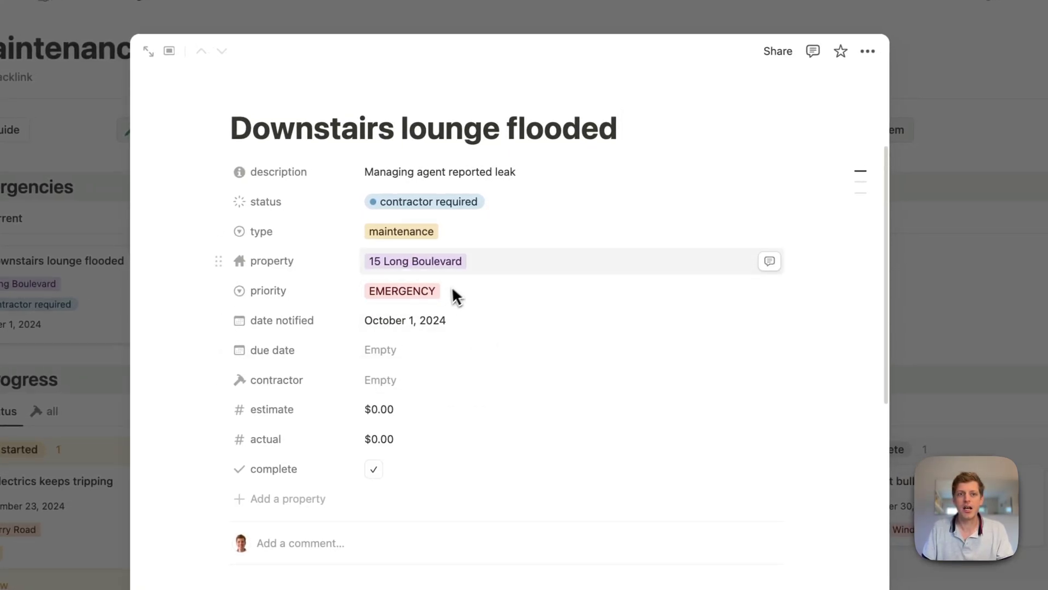
click(404, 239)
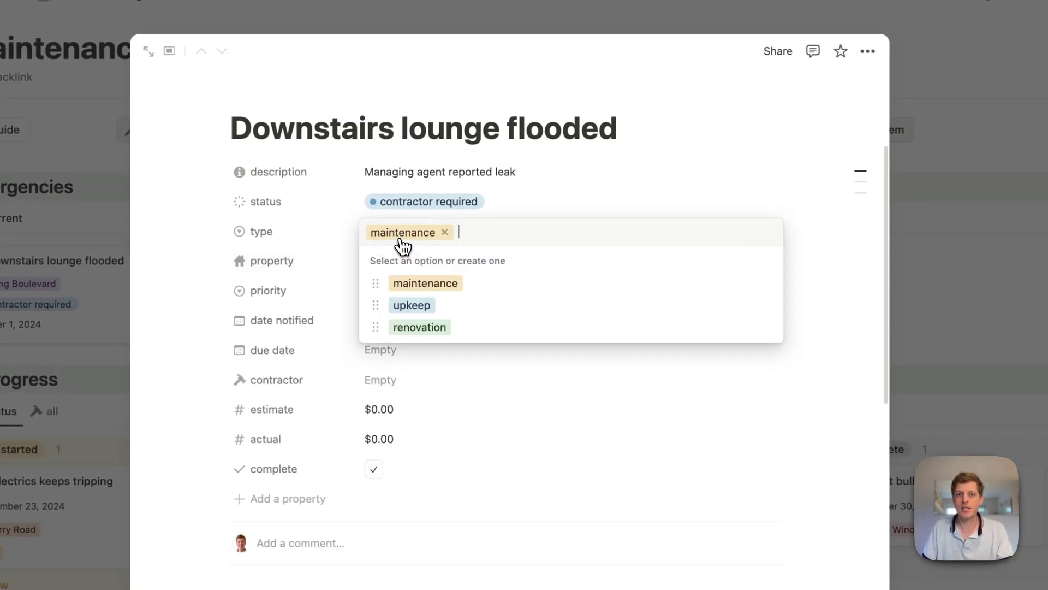
click(824, 259)
scroll(682, 277, down, 4)
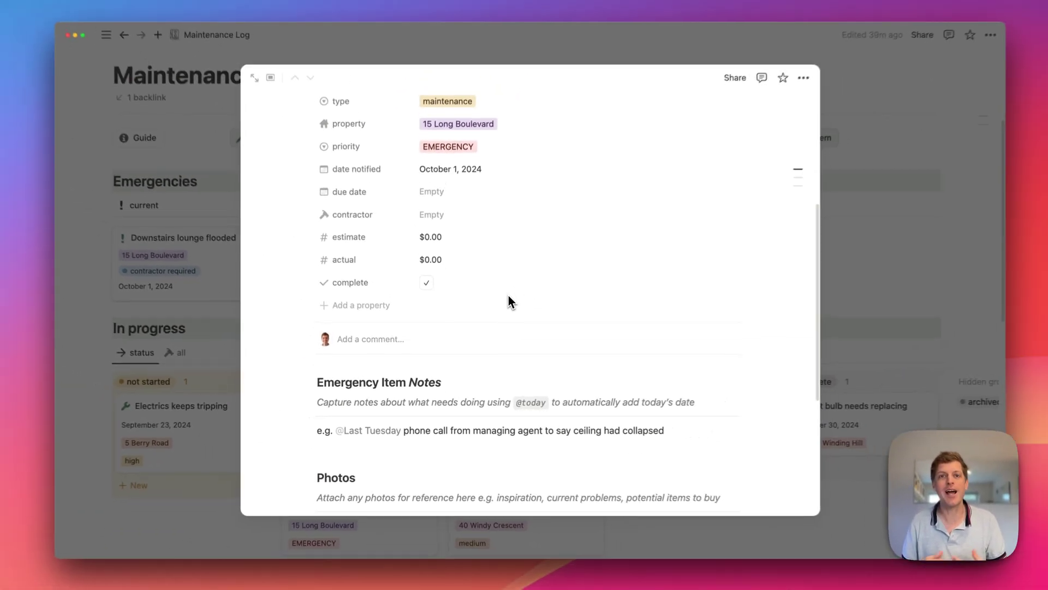
scroll(502, 300, down, 1)
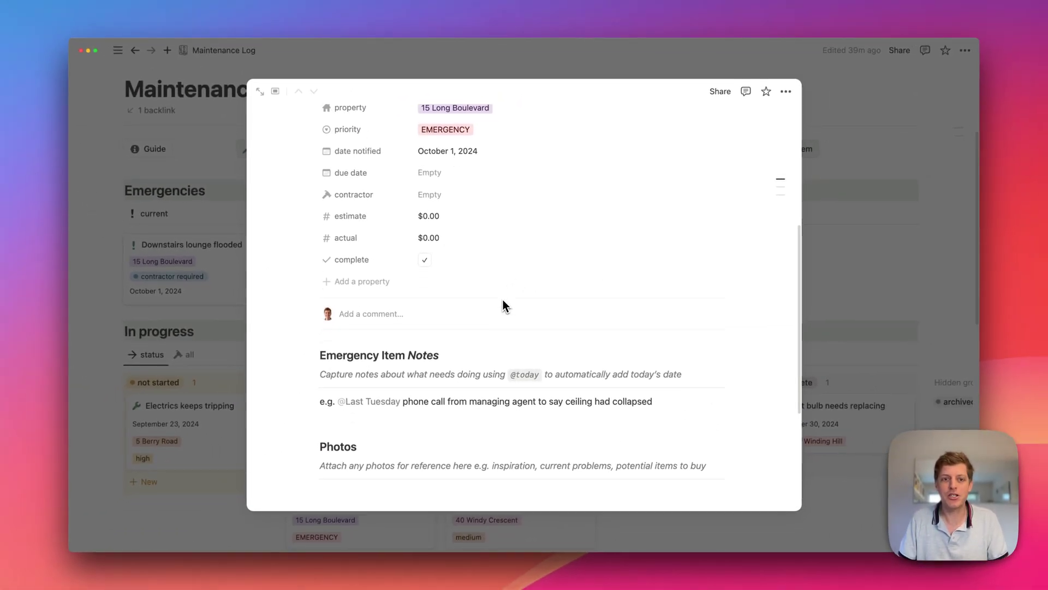
click(668, 401)
key(Return)
text(@)
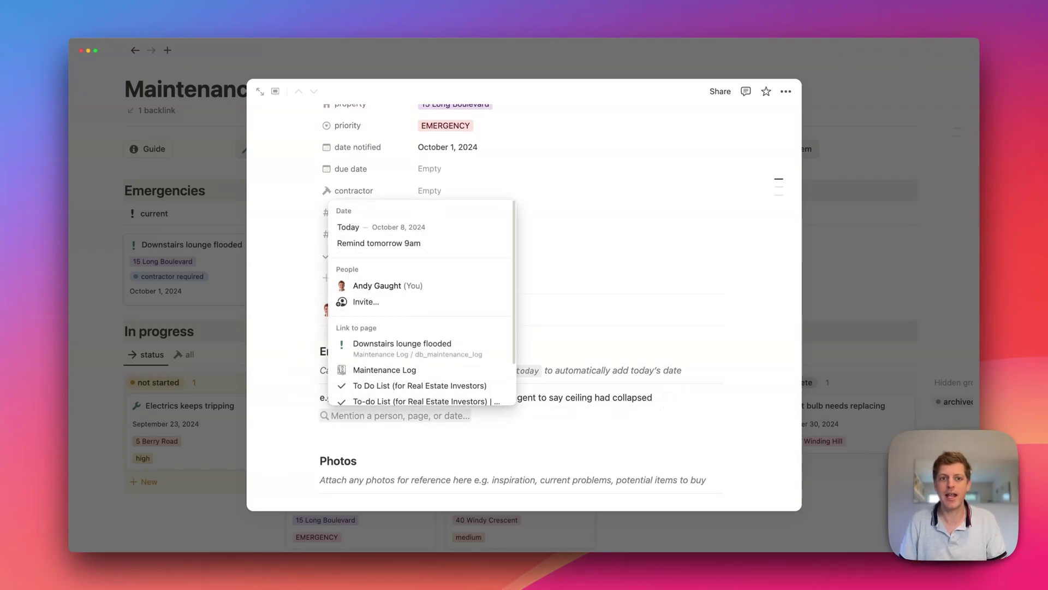
click(394, 228)
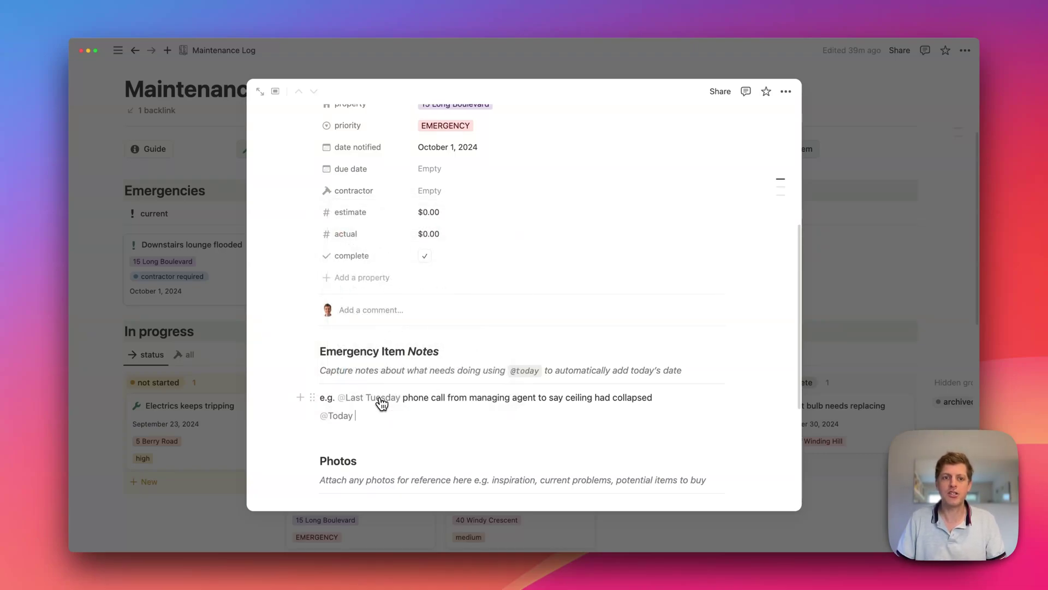
text(spo)
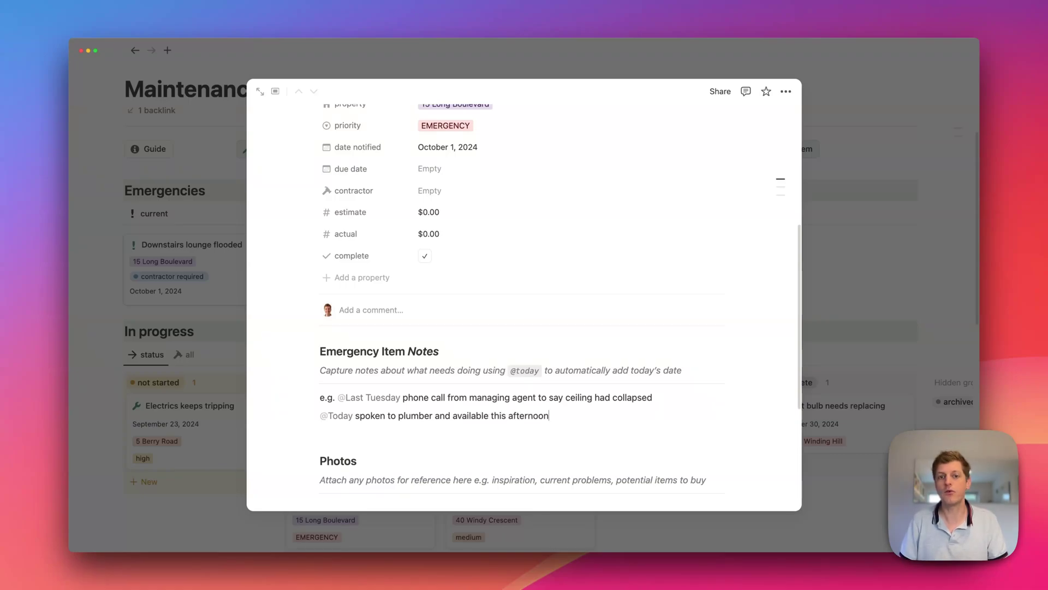
scroll(578, 339, down, 2)
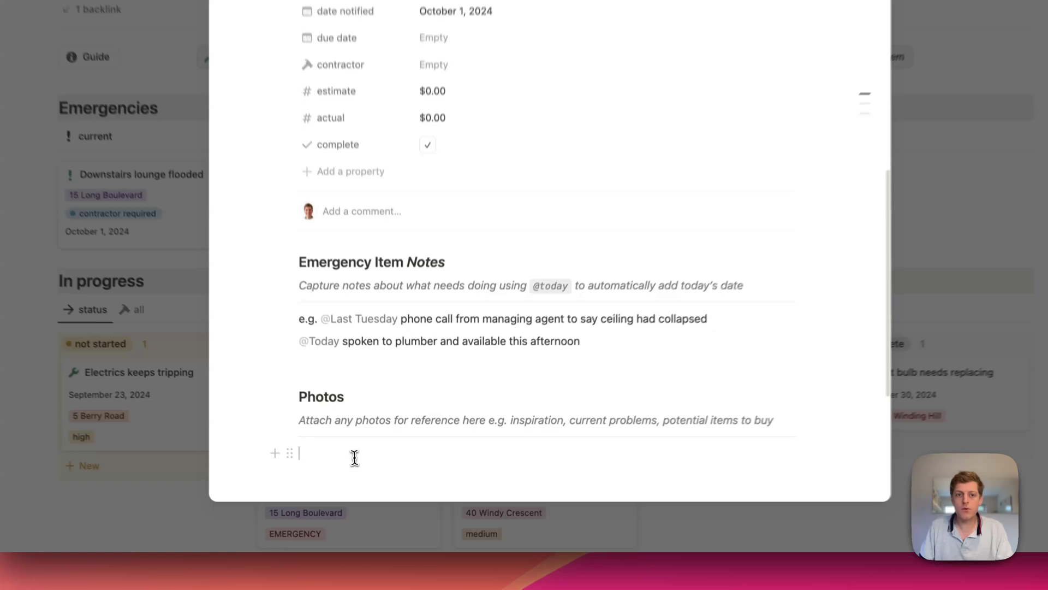
Leave '/file' as plain text under Photos, then place the cursor in the empty Documents section.
click(345, 472)
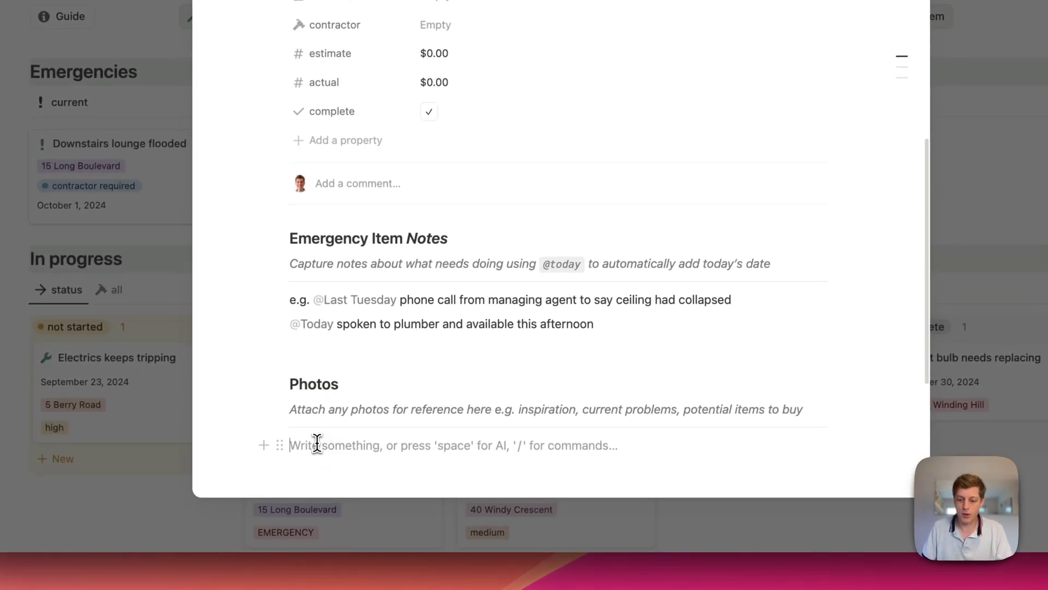
text(/file)
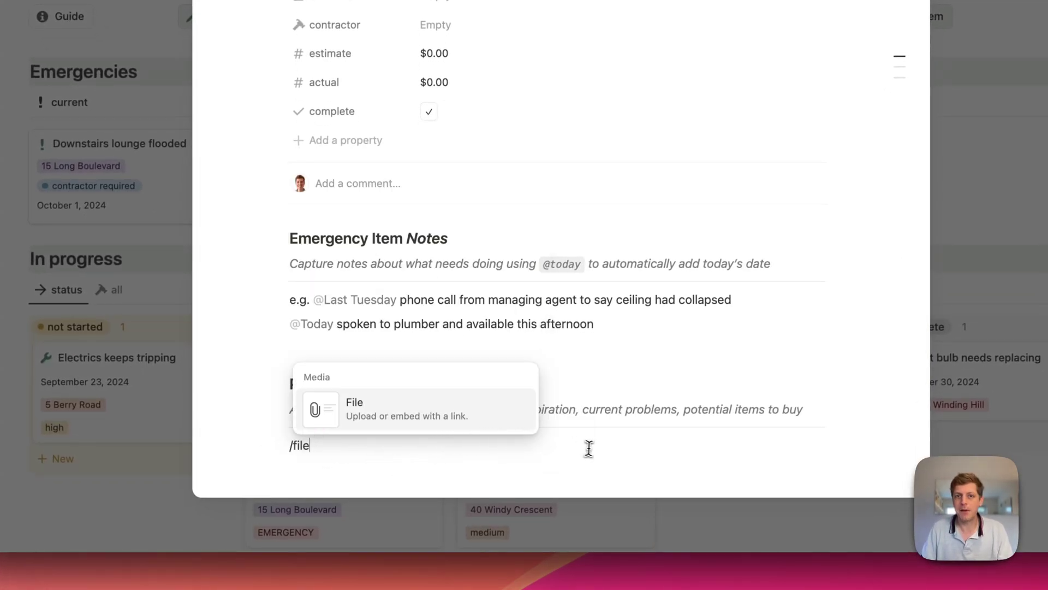
key(Escape)
scroll(593, 419, down, 5)
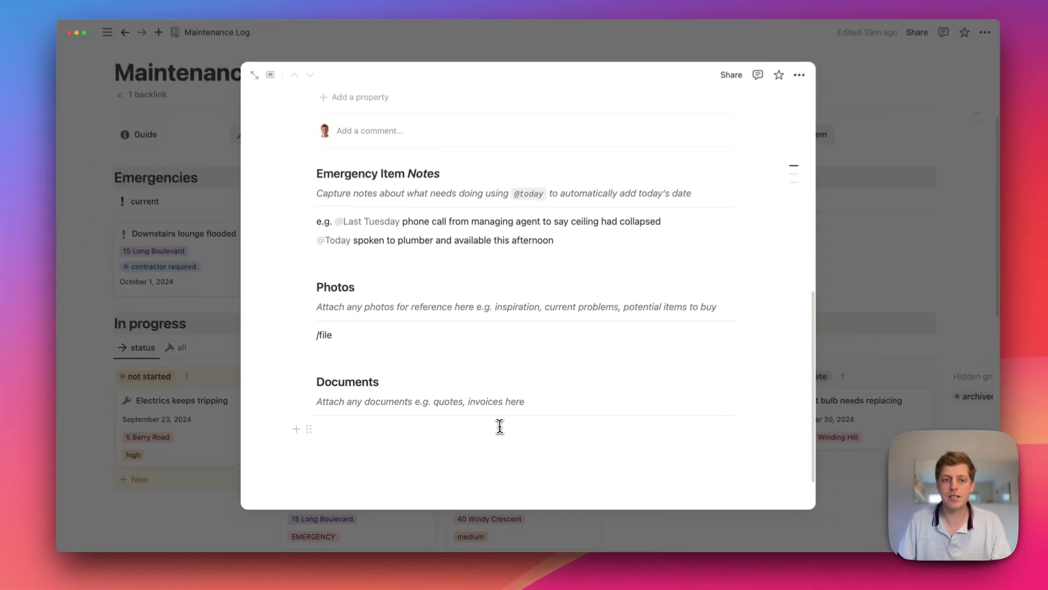
click(429, 428)
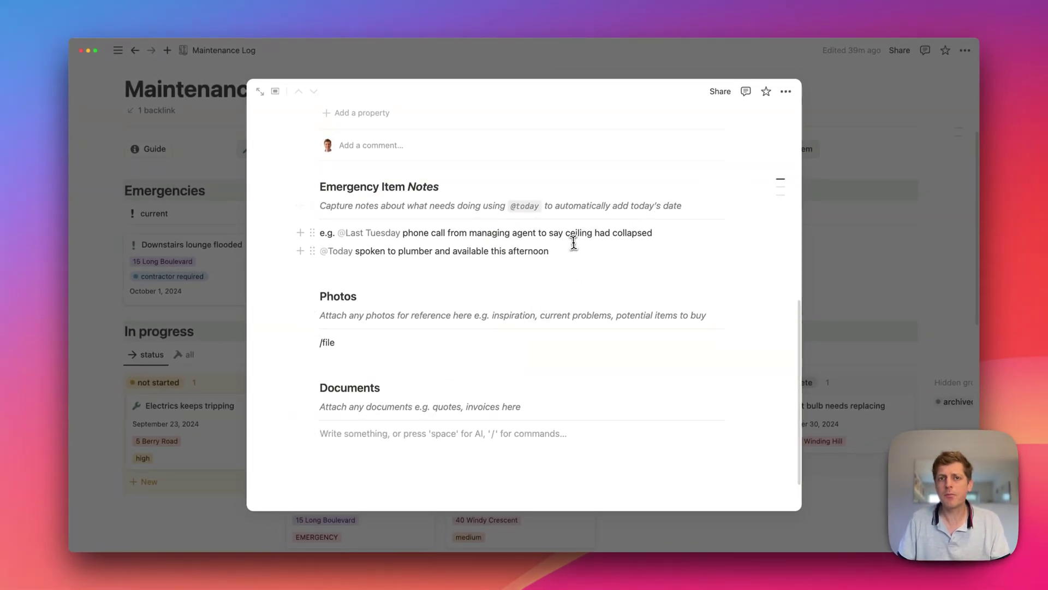
Close the flooded-lounge page and drag the Electrics keeps tripping card to another status column.
click(869, 160)
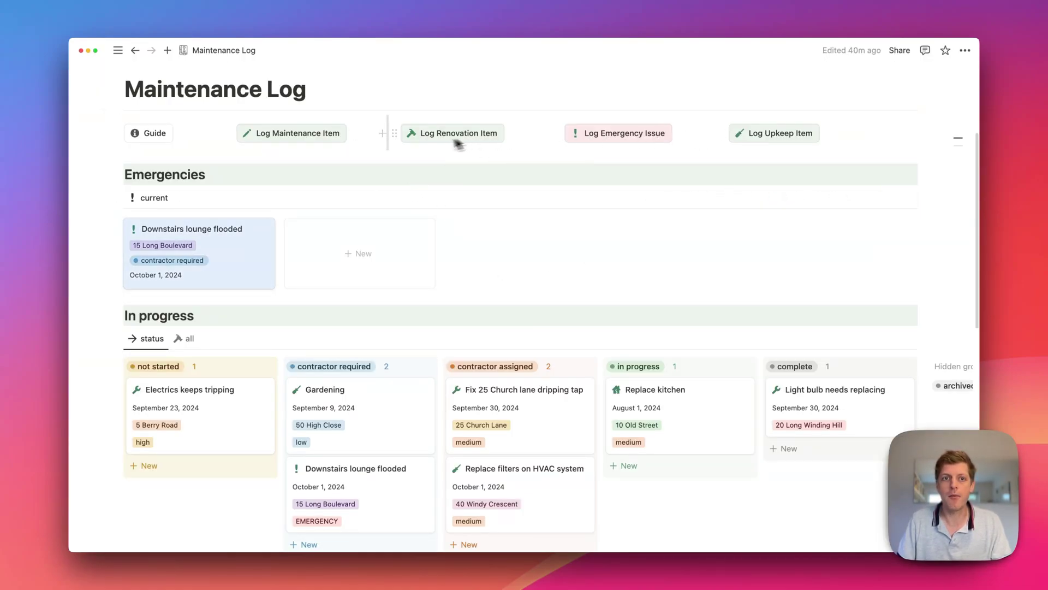
scroll(407, 202, down, 5)
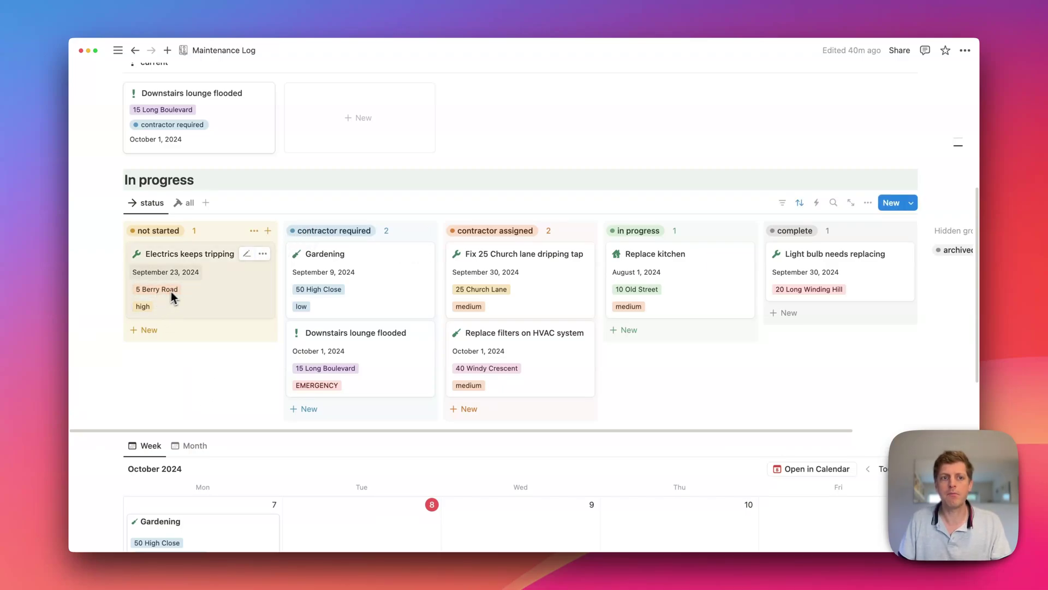
drag(211, 298, 350, 239)
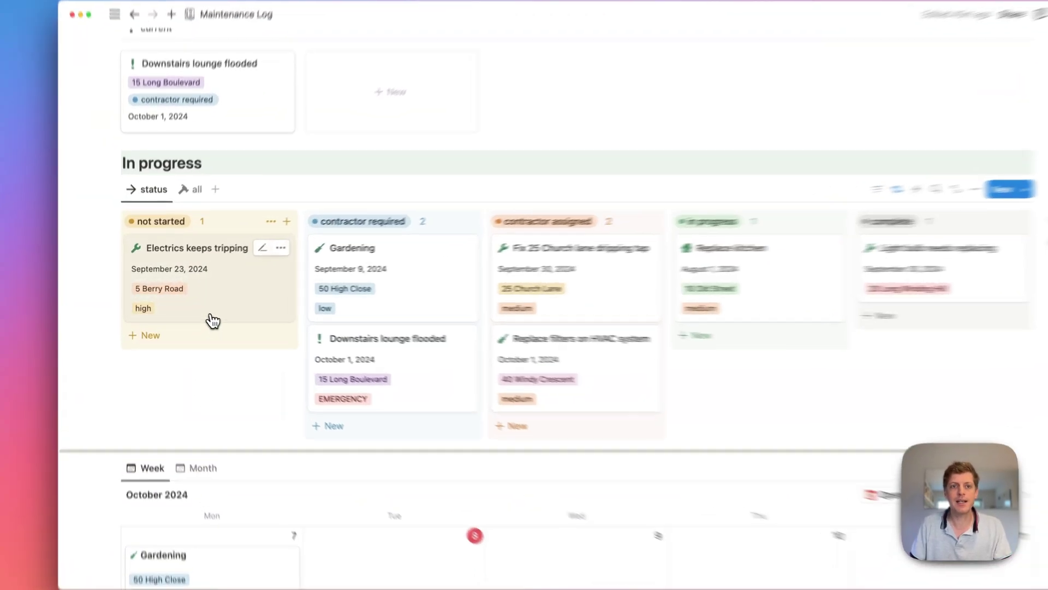
drag(439, 216, 440, 214)
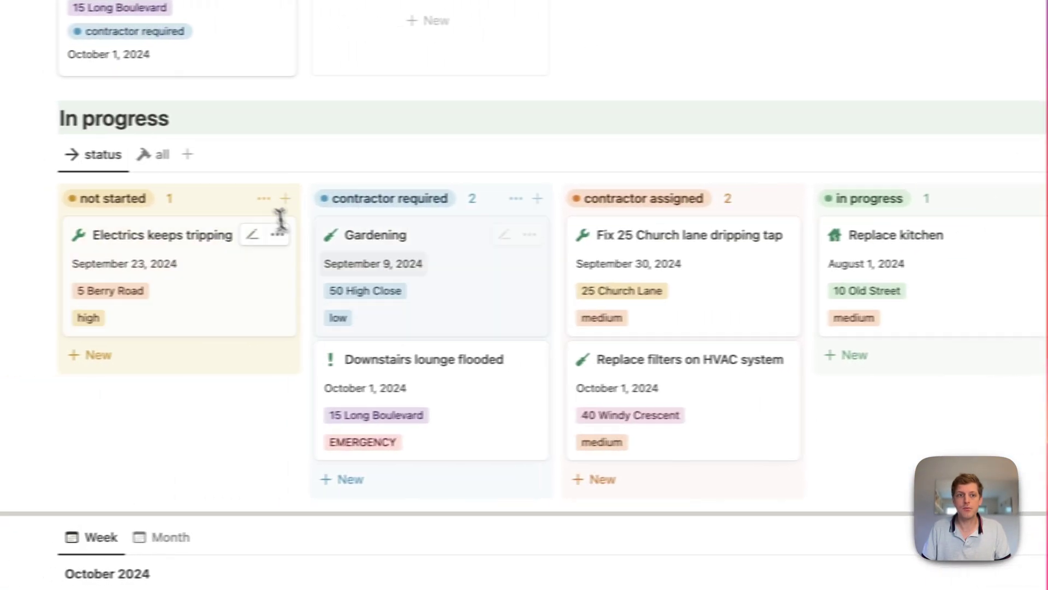
Change the Gardening card's priority tag from low to medium.
click(376, 320)
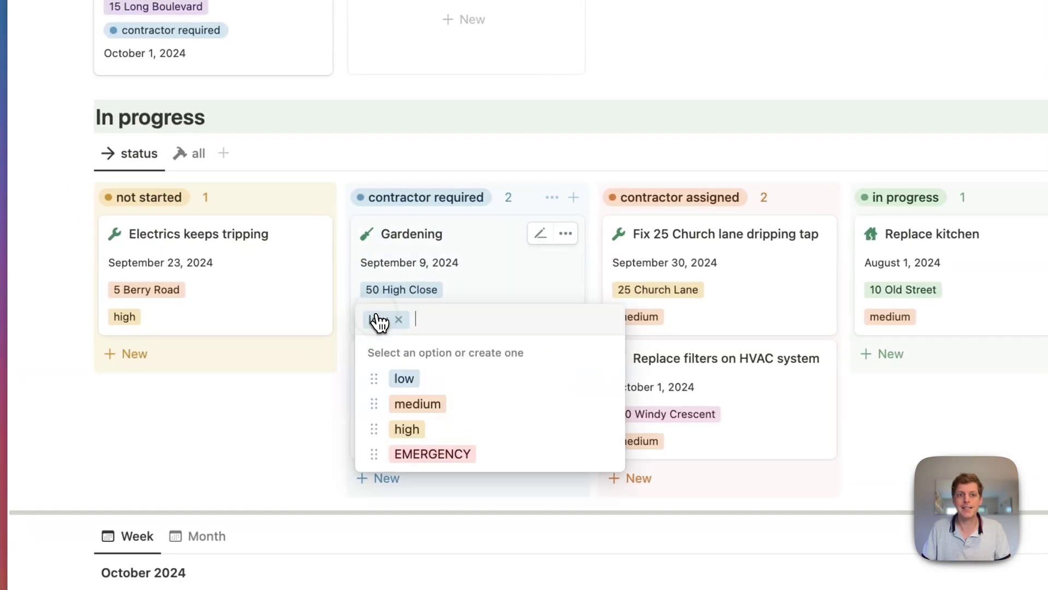
click(431, 407)
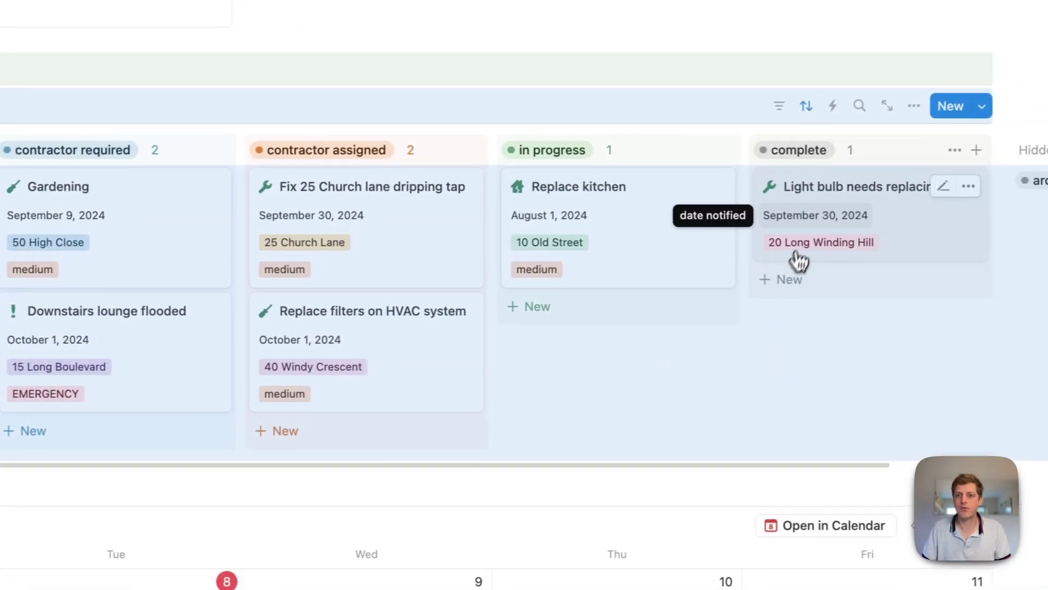
Open the Replace kitchen job's date and advance the date picker from August to October 2024.
click(818, 225)
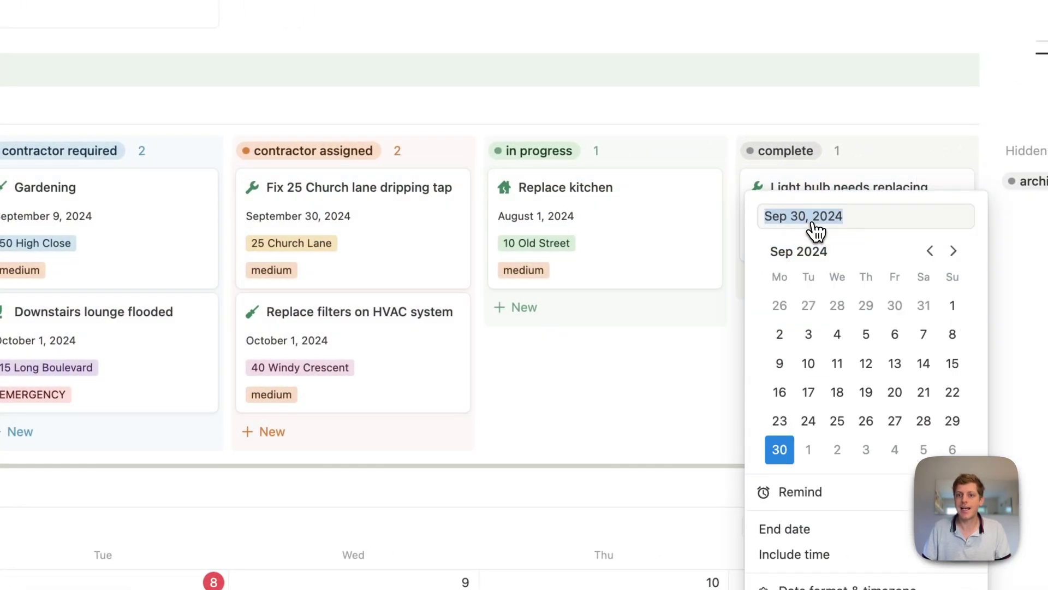
key(Escape)
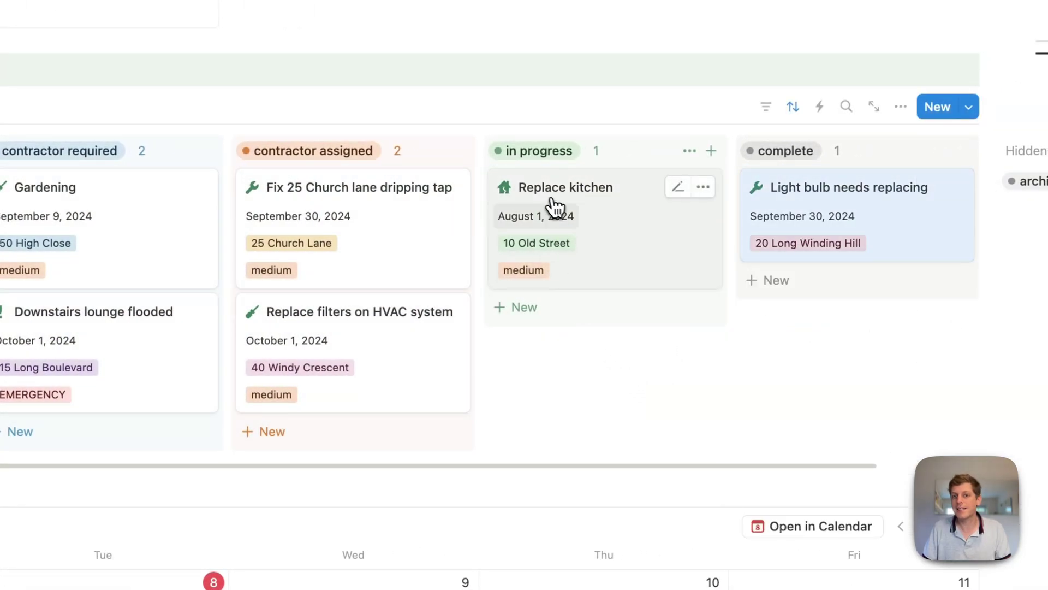
click(556, 221)
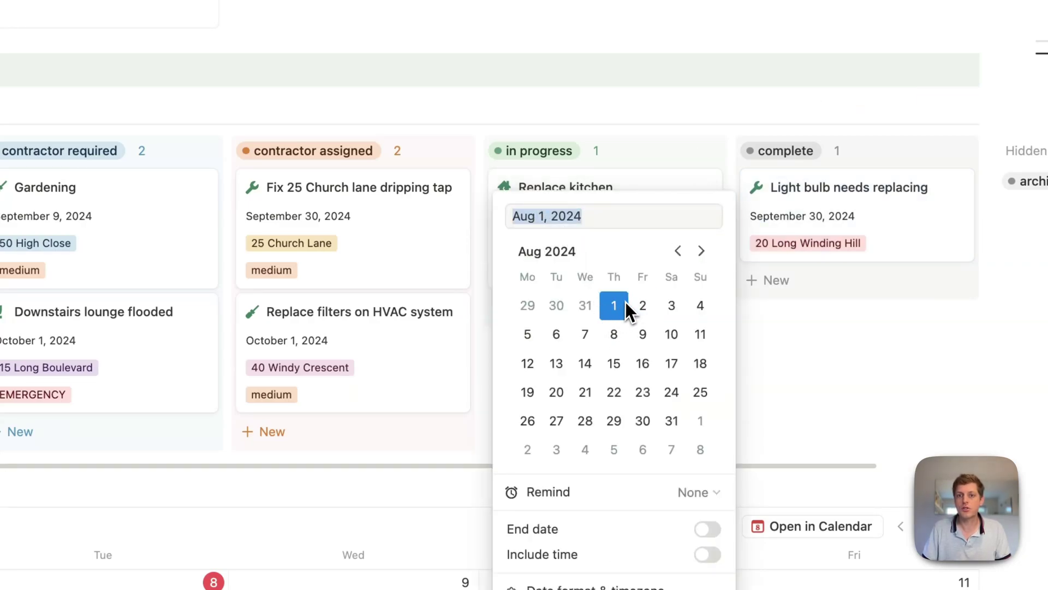
click(702, 250)
click(705, 250)
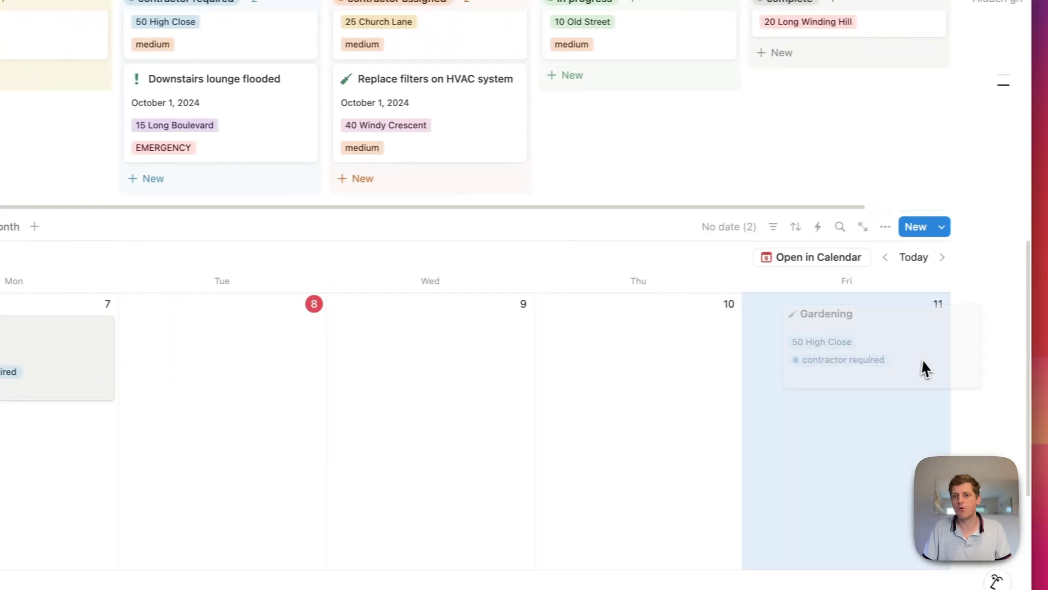
Open the Gardening job to confirm its Friday, October 11 due date, then close it.
click(797, 381)
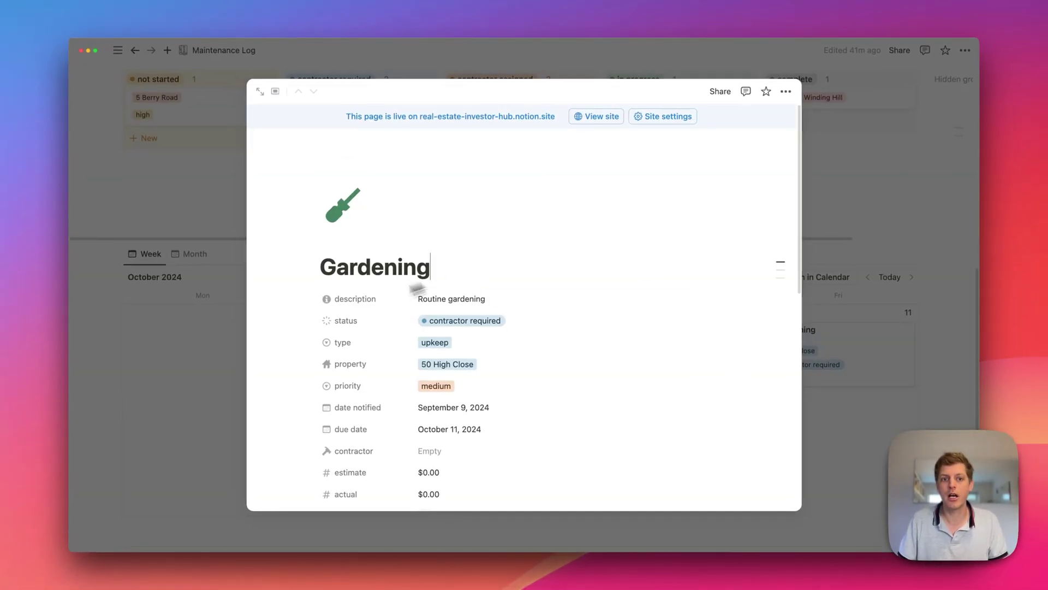
click(205, 370)
Switch the calendar to Month view and scroll through October 2024's scheduled jobs.
click(195, 254)
scroll(300, 278, down, 4)
scroll(365, 279, down, 4)
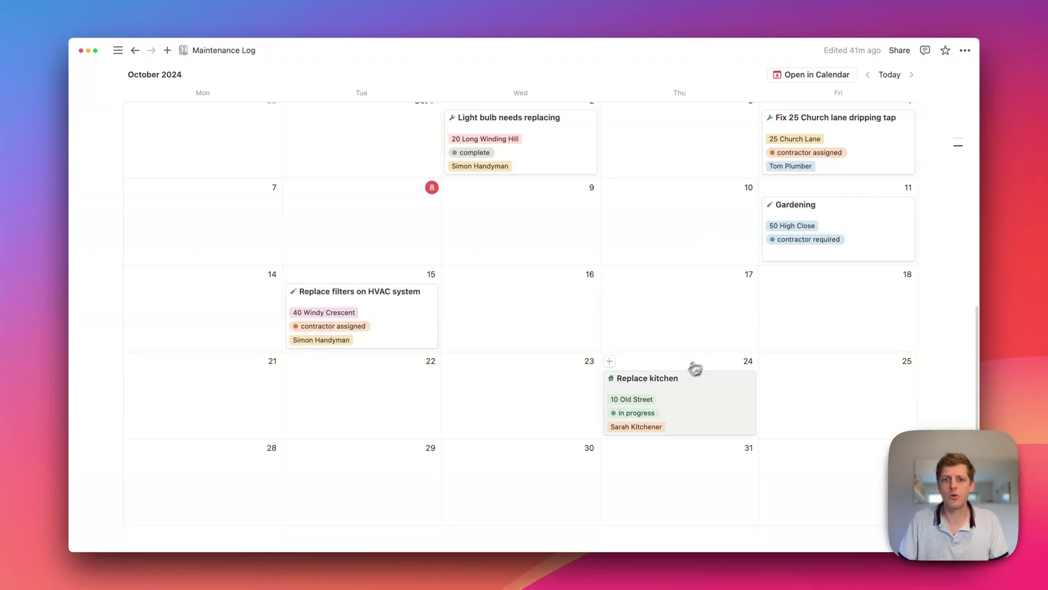
scroll(540, 396, down, 3)
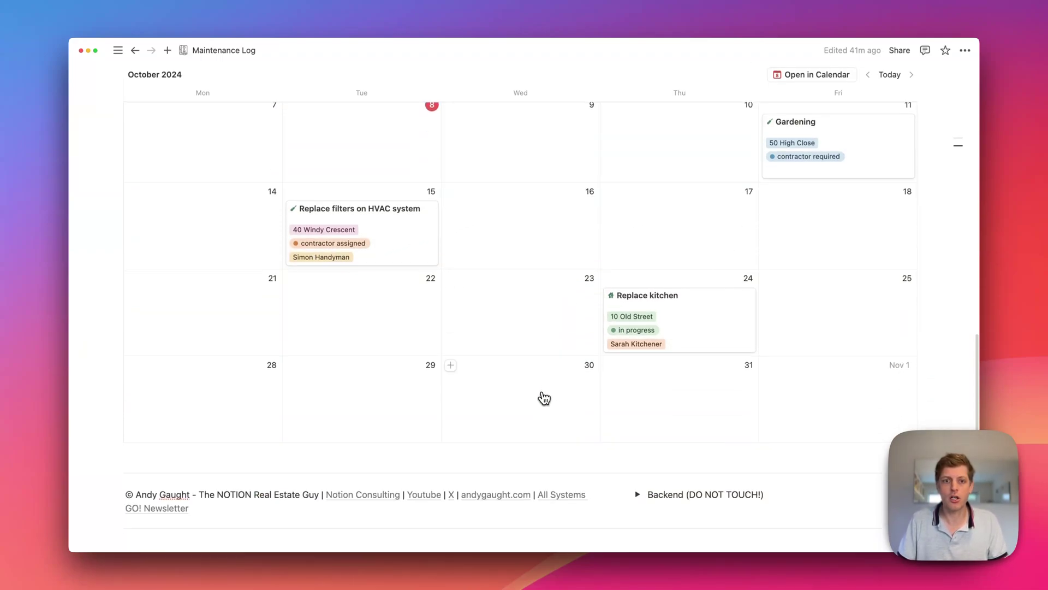
scroll(554, 344, up, 10)
scroll(496, 306, up, 10)
scroll(450, 281, down, 1)
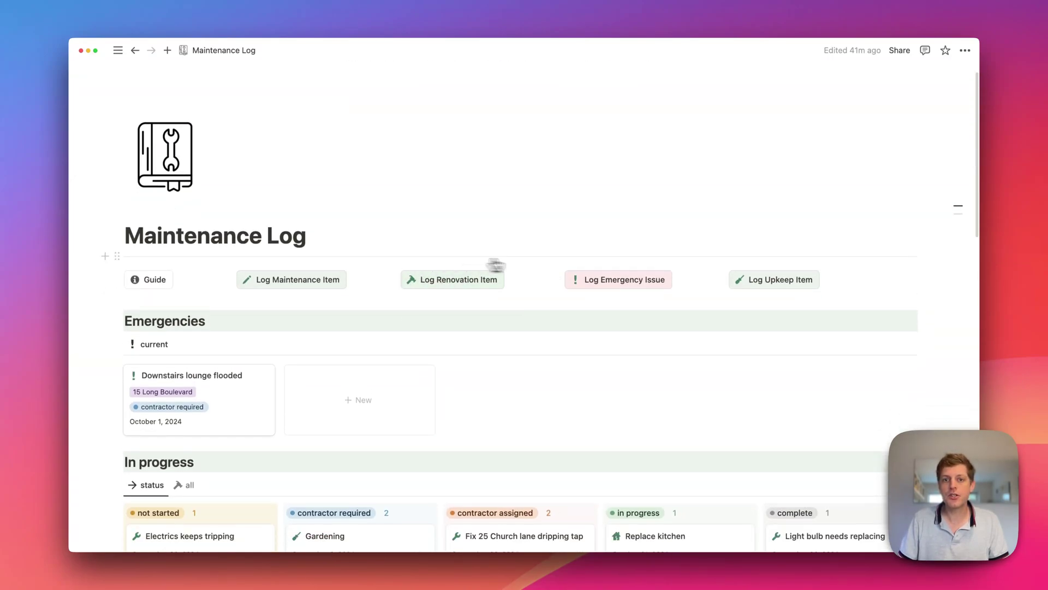
Log a new emergency issue and check its October 8, 2024 notified date and empty due date.
click(606, 283)
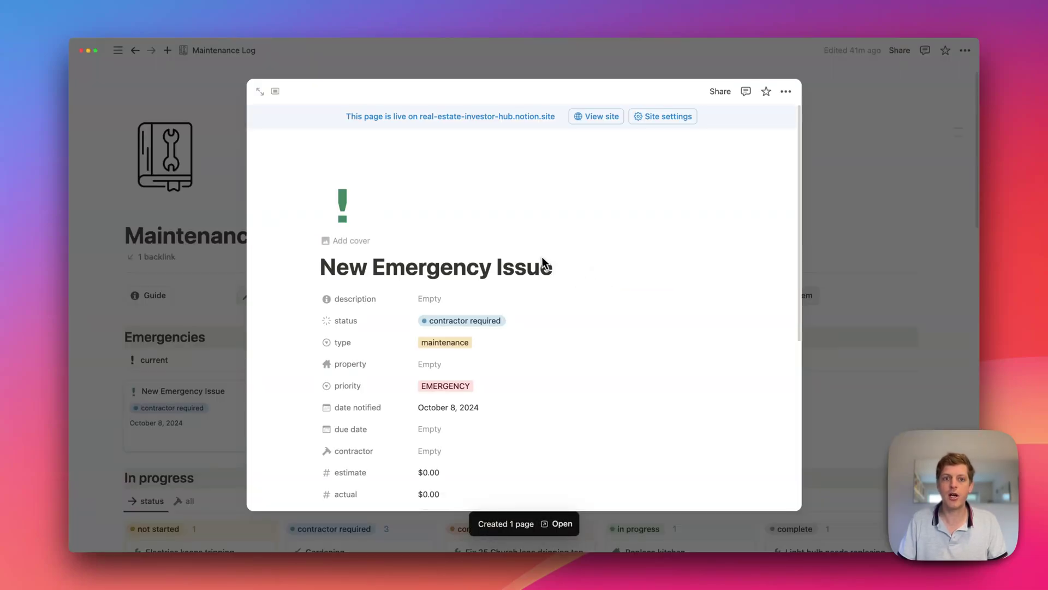
scroll(469, 240, down, 3)
scroll(477, 233, down, 2)
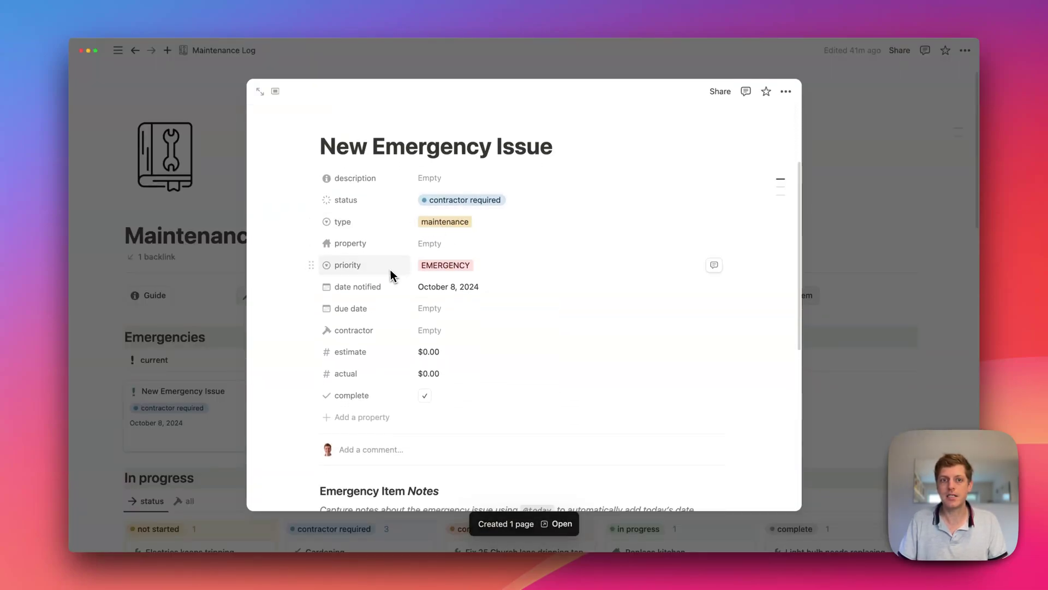
scroll(436, 278, down, 1)
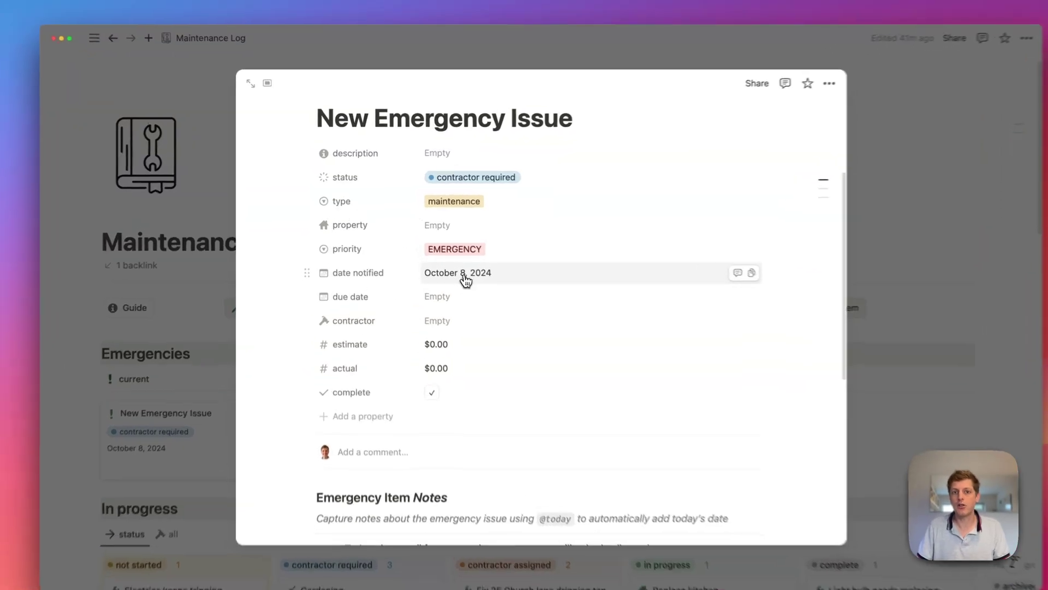
click(452, 264)
click(326, 270)
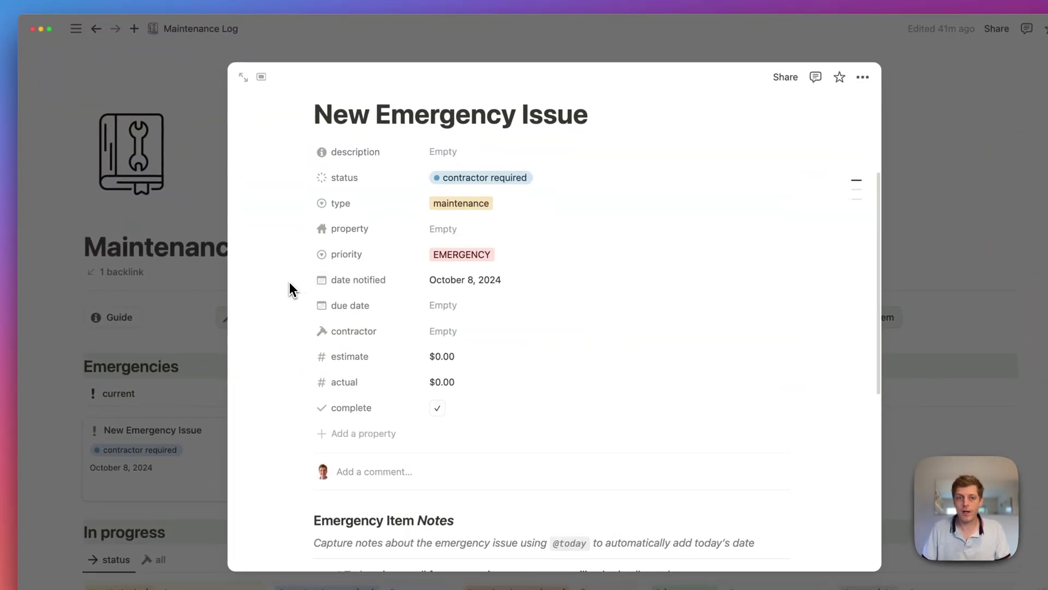
scroll(442, 287, down, 5)
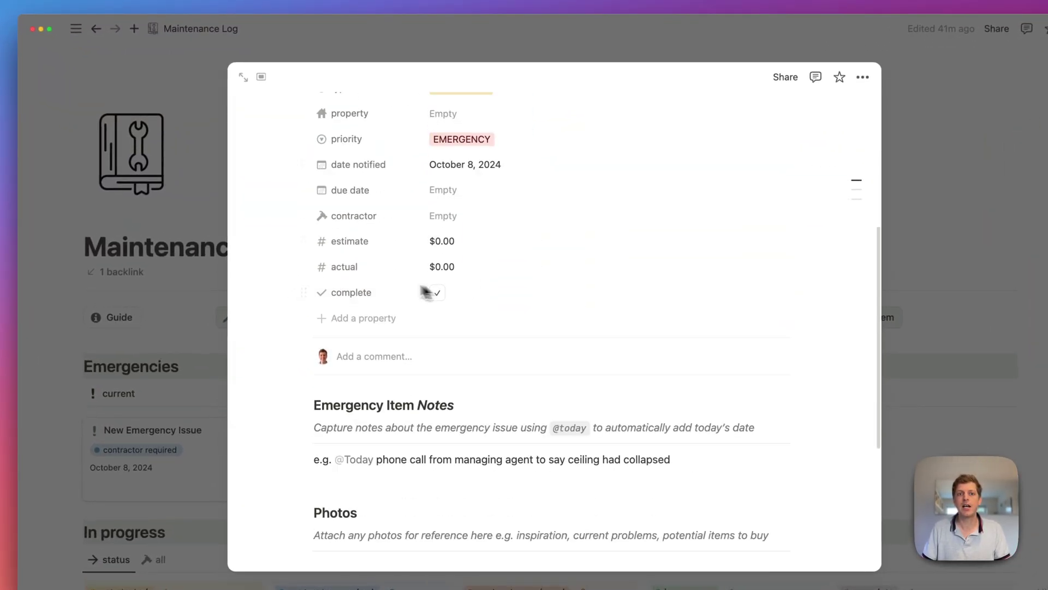
click(433, 200)
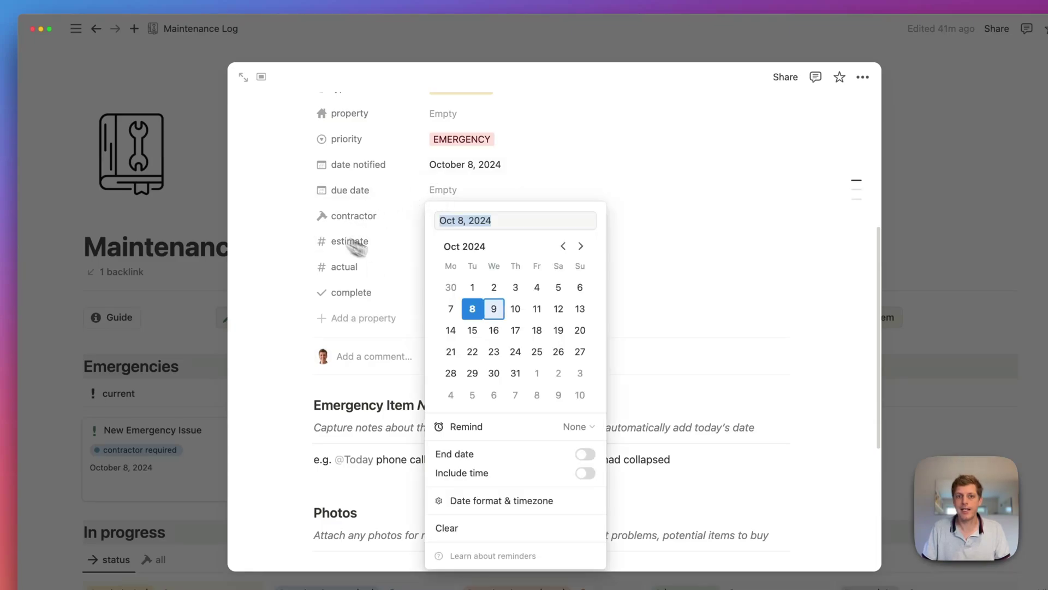
click(335, 310)
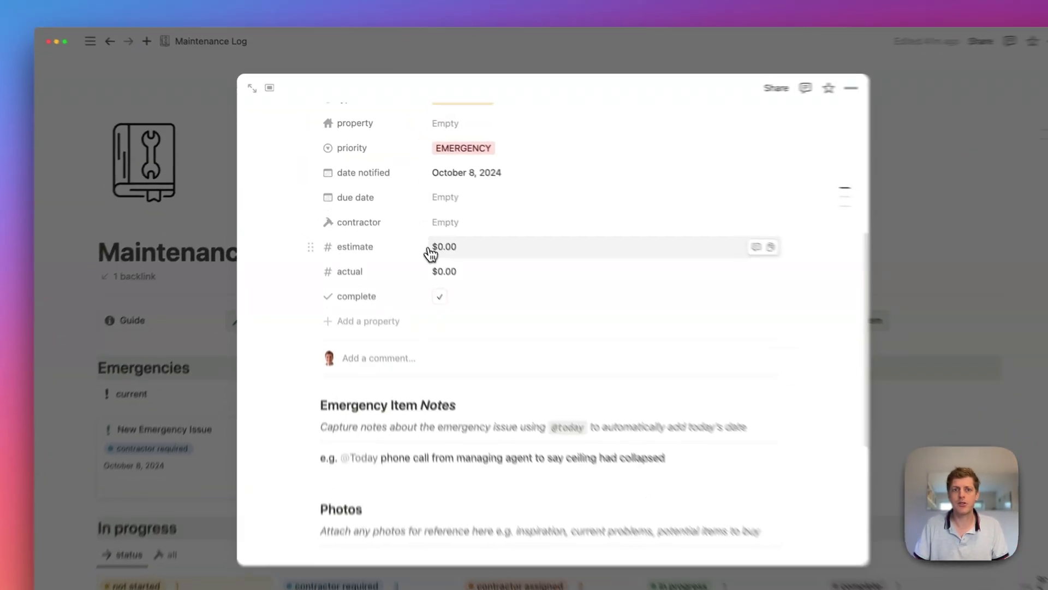
Enter 200 as the estimate and 250 as the actual cost.
click(443, 231)
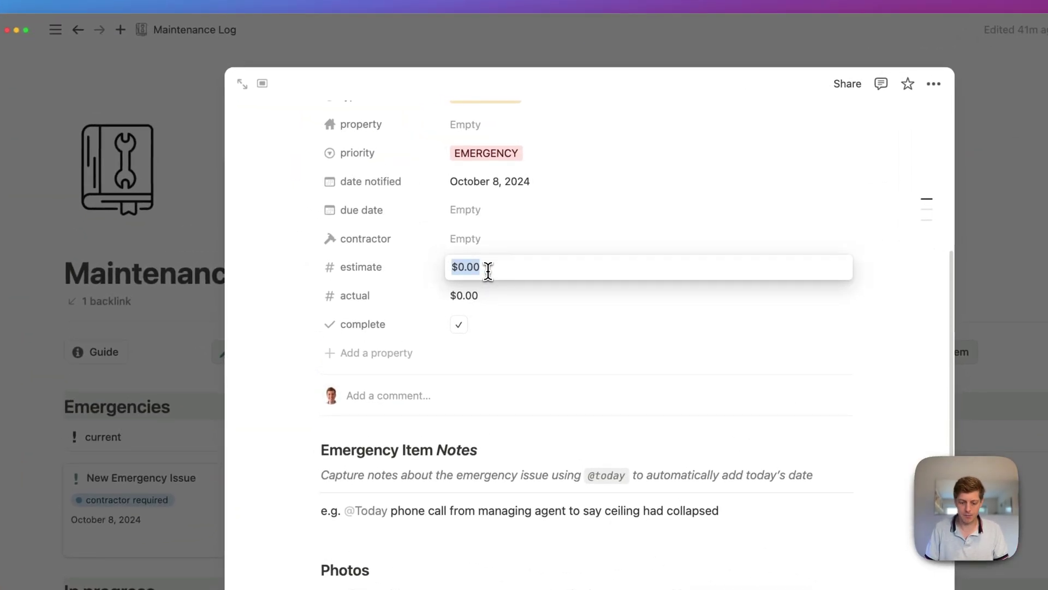
text(200)
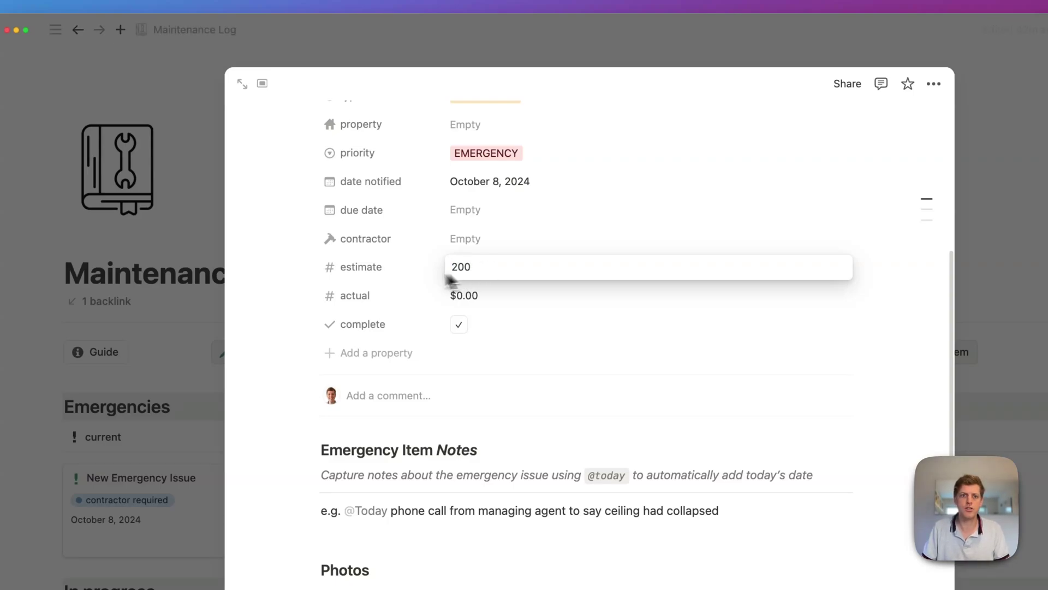
key(Return)
click(472, 292)
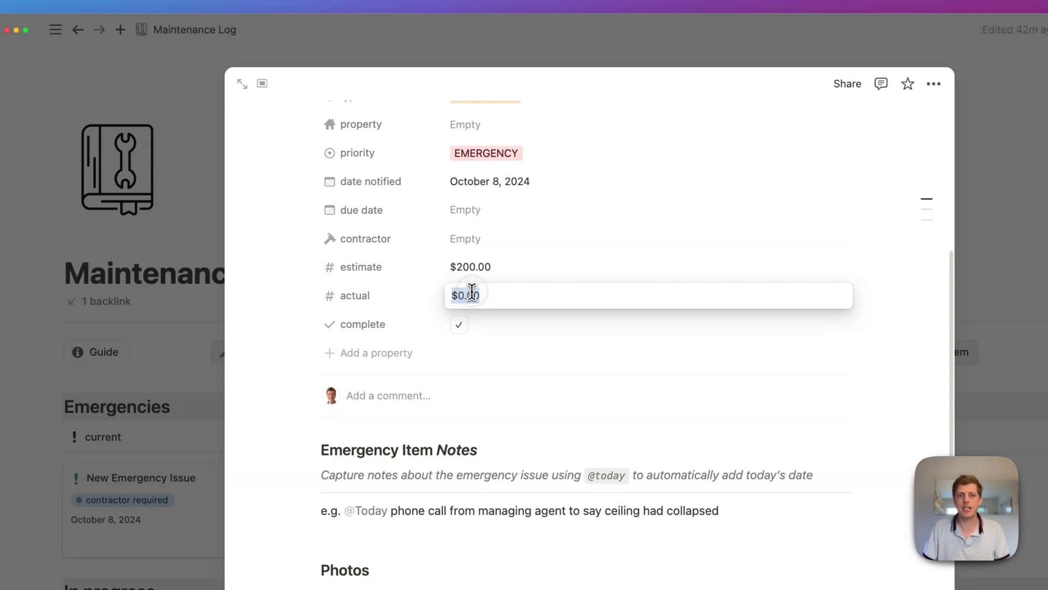
text(250)
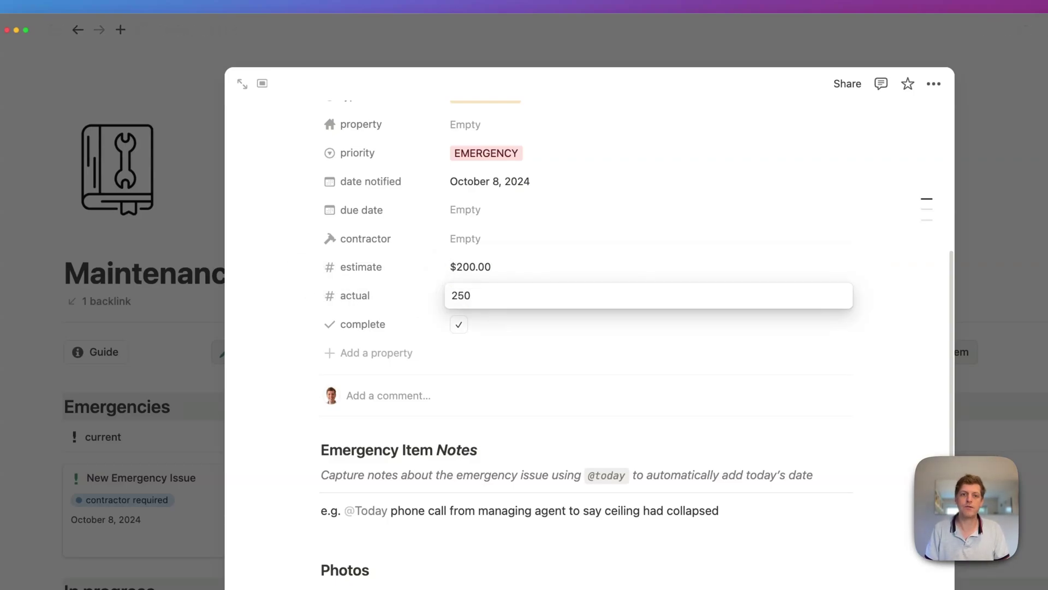
key(Return)
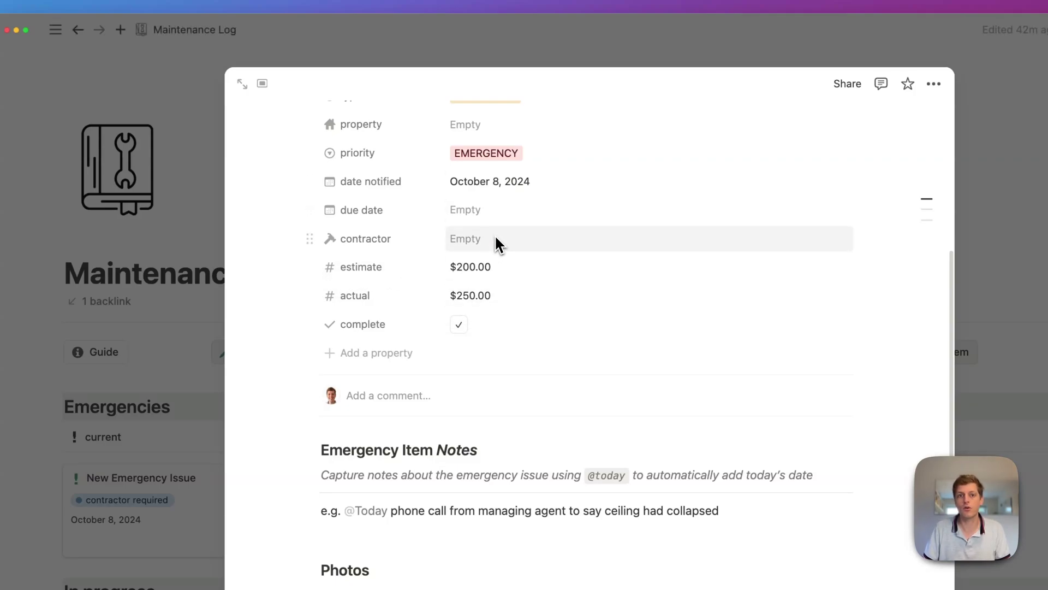
scroll(495, 235, up, 5)
scroll(456, 234, down, 6)
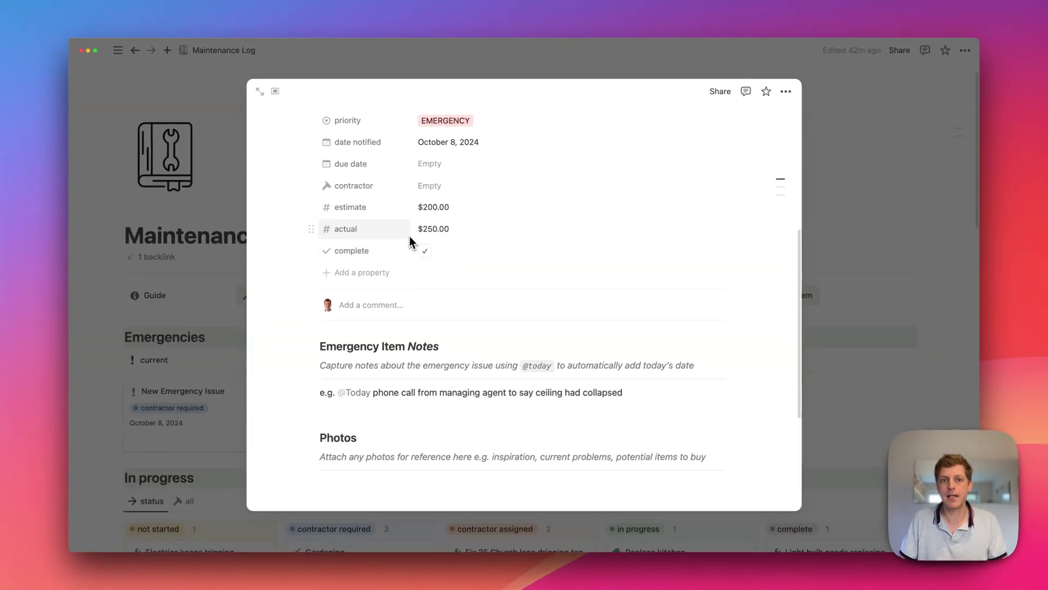
Check the New Emergency Issue's status options, dismiss them unchanged, and review its properties.
scroll(410, 238, up, 4)
click(439, 217)
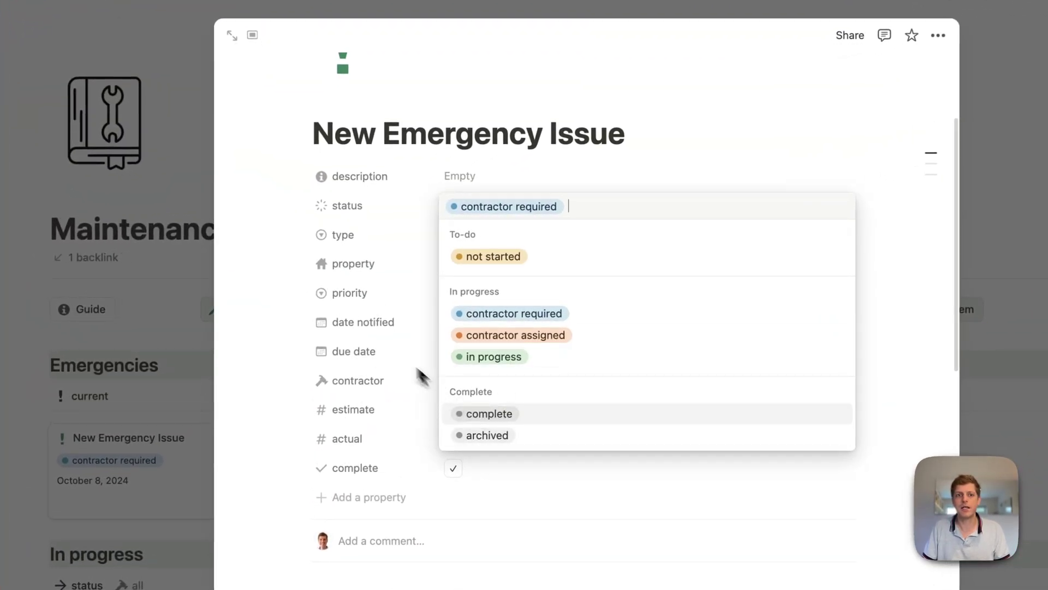
key(Escape)
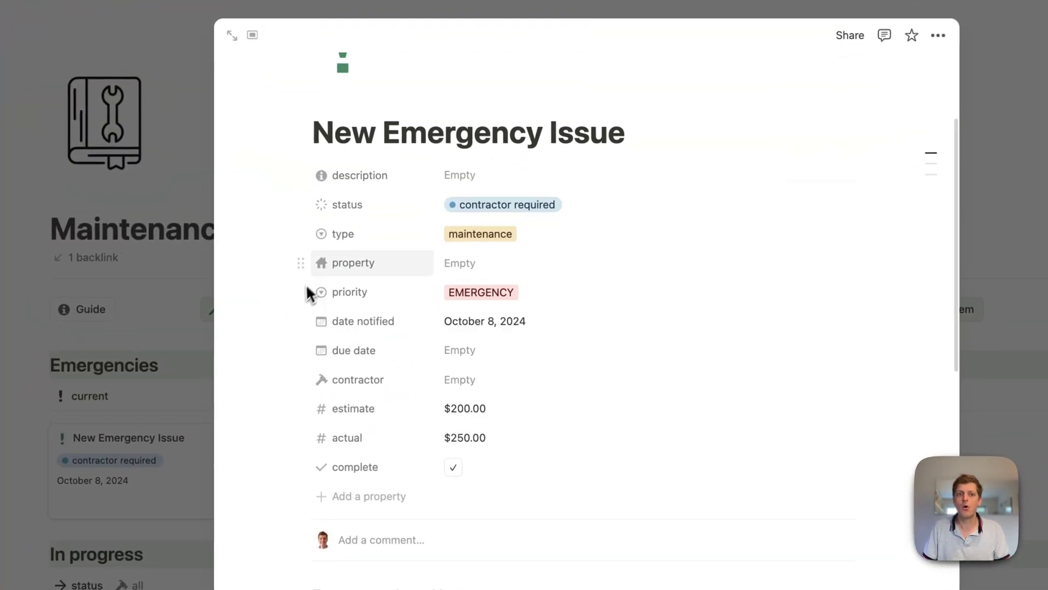
scroll(375, 262, down, 3)
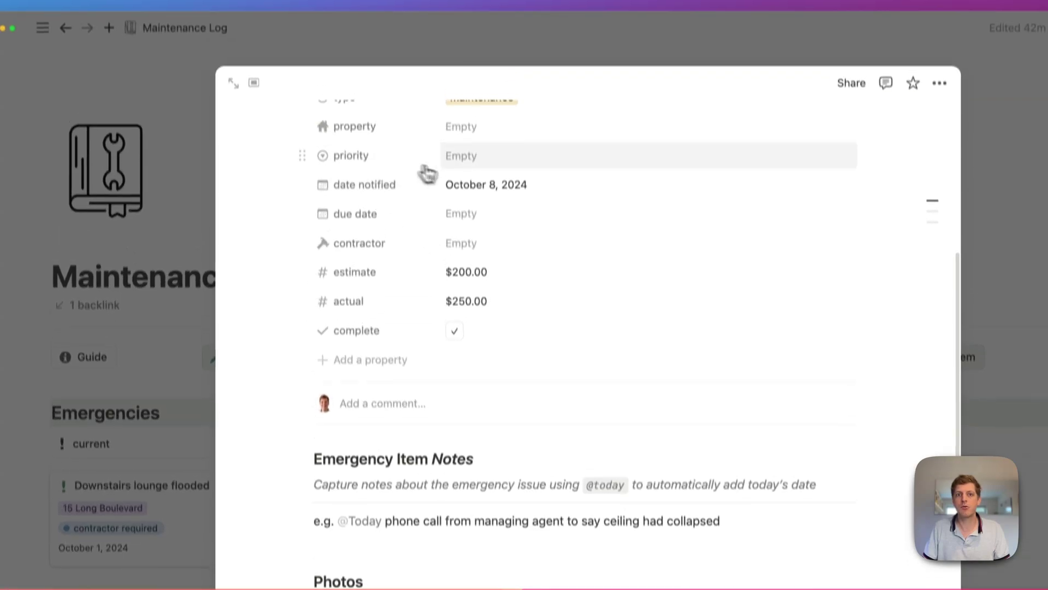
scroll(427, 173, up, 3)
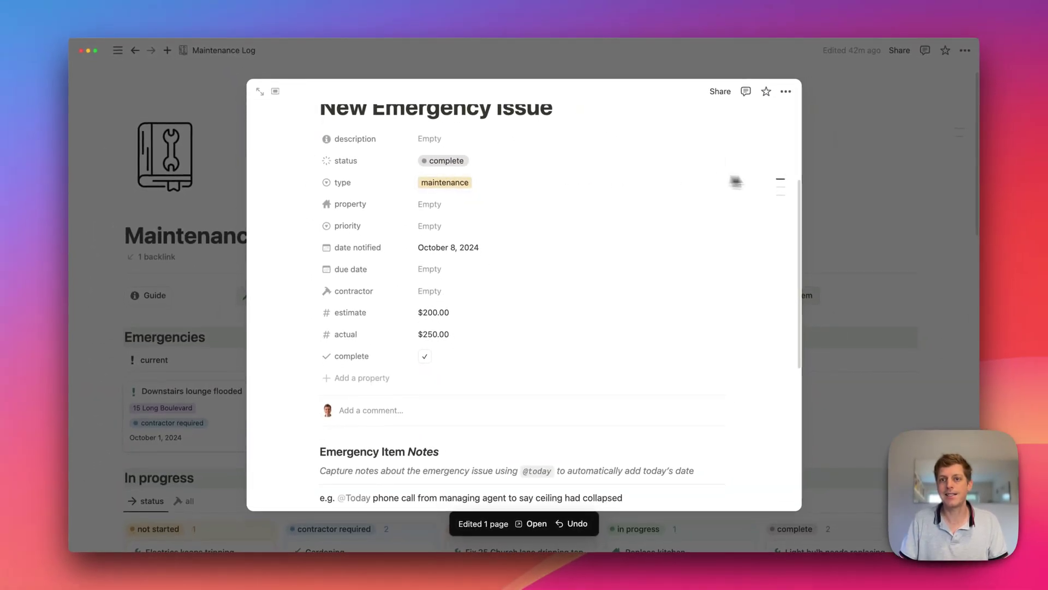
Close the New Emergency Issue peek to return to the Maintenance Log.
click(885, 189)
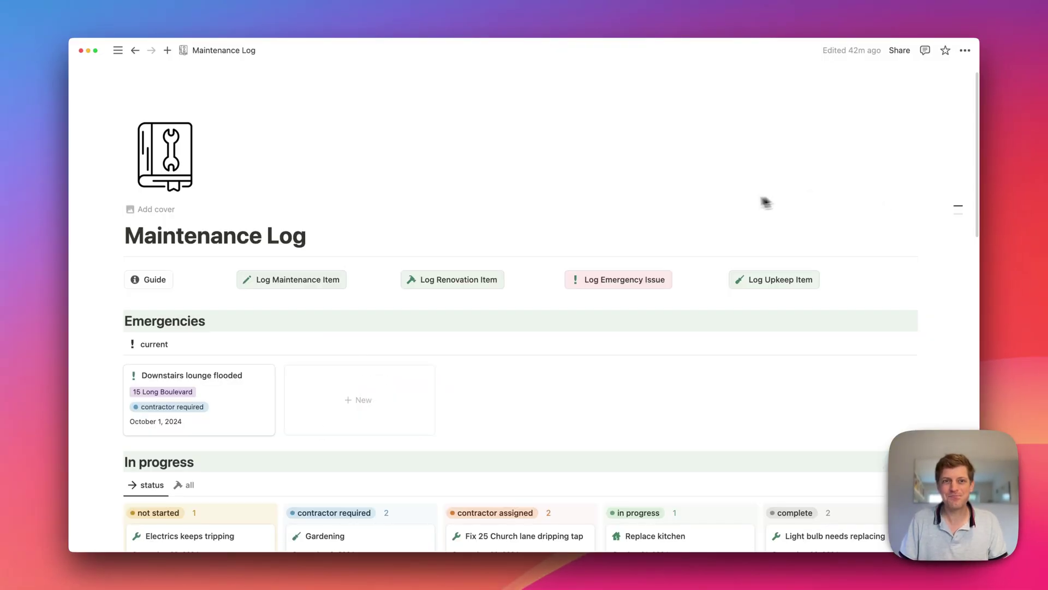